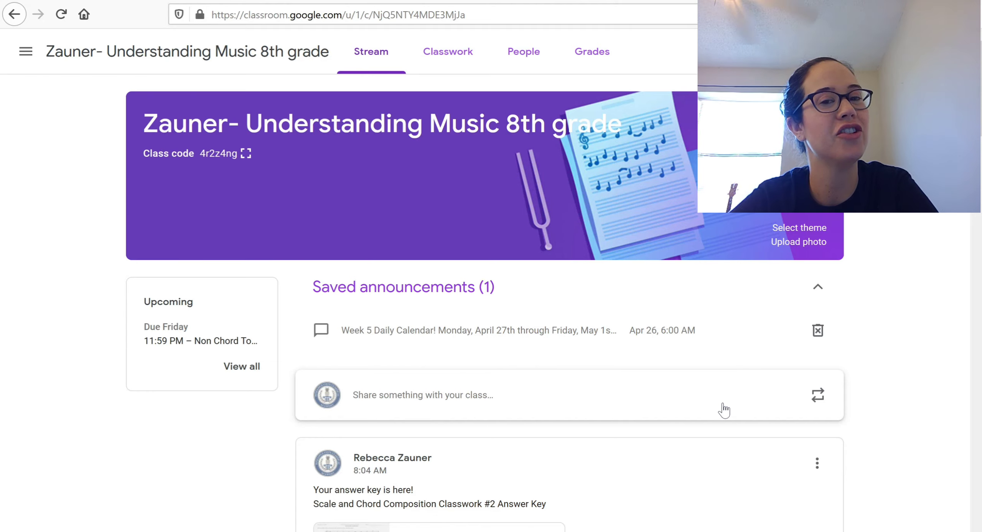
View the Week 5 distance learning calendar PDF and switch to the "How to Write a Scale" score in Noteflight
{"action": "left_click", "coordinate": [385, 333]}
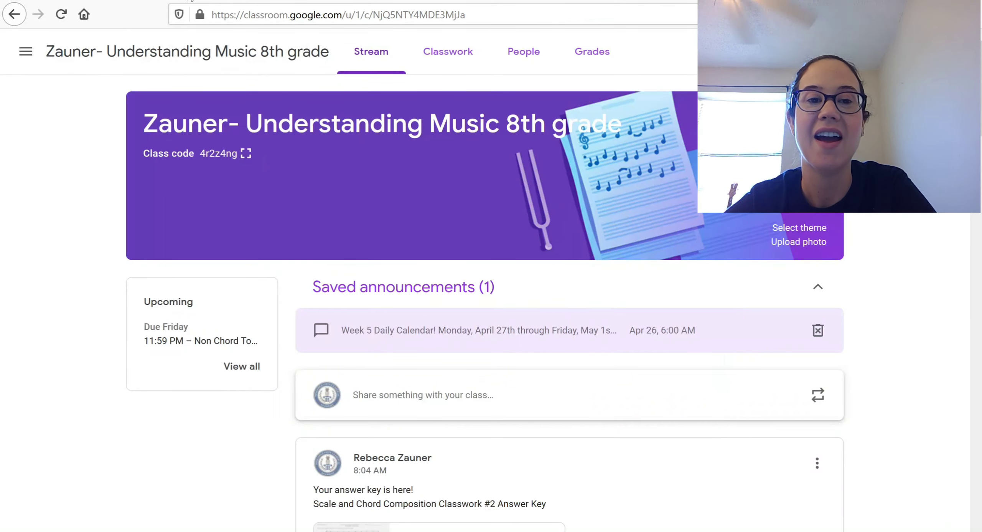
{"action": "left_click", "coordinate": [191, 0]}
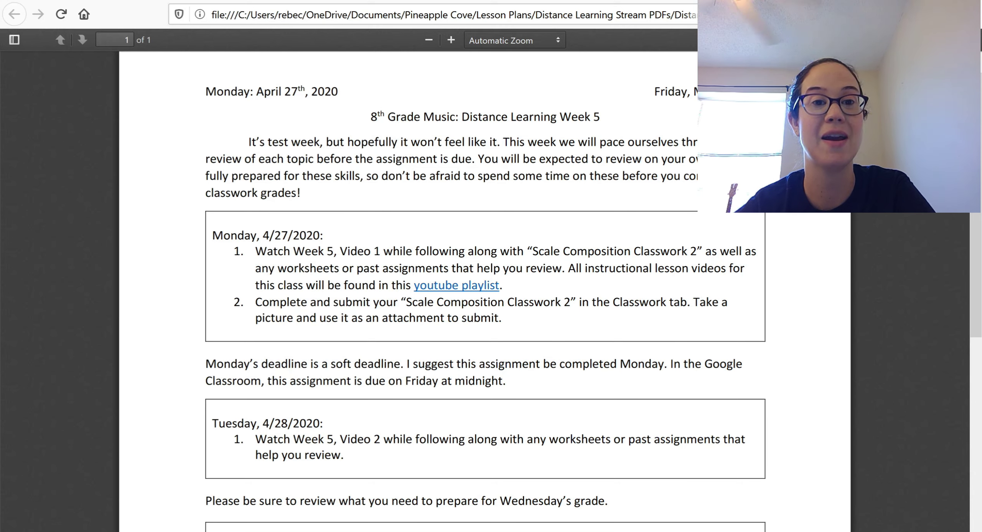
{"action": "key", "text": "ctrl+Tab"}
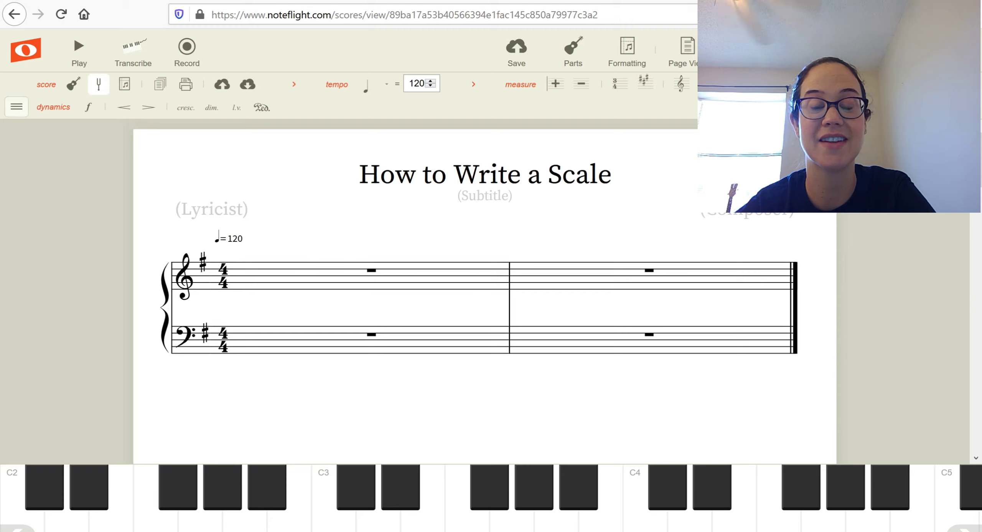
Enter "G Major" as the subtitle of the score
{"action": "left_click", "coordinate": [273, 271]}
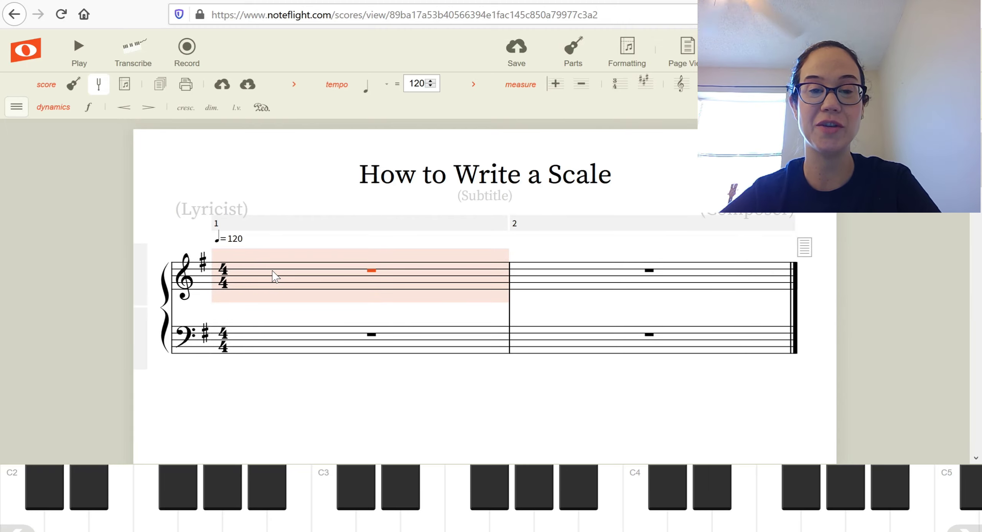
{"action": "left_click", "coordinate": [314, 179]}
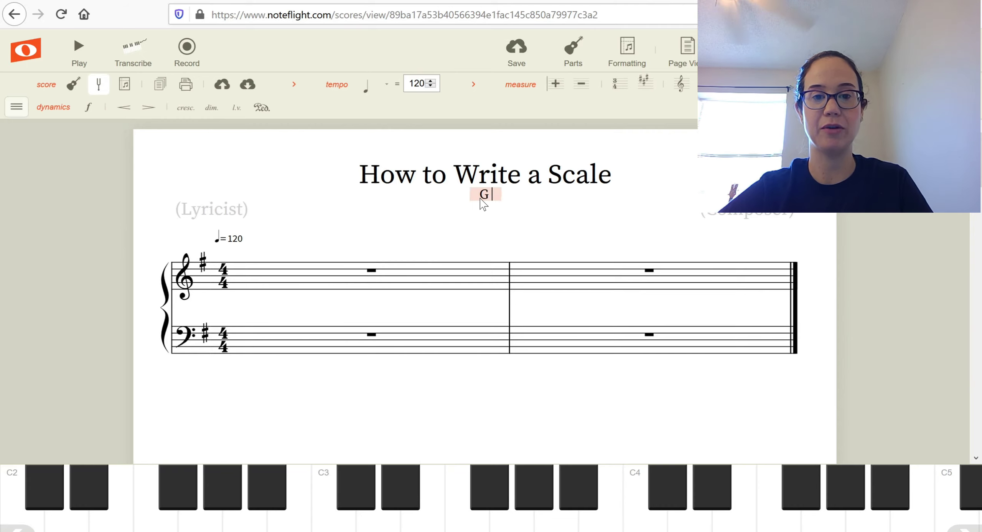
{"action": "type", "text": "Major"}
{"action": "left_click", "coordinate": [391, 235]}
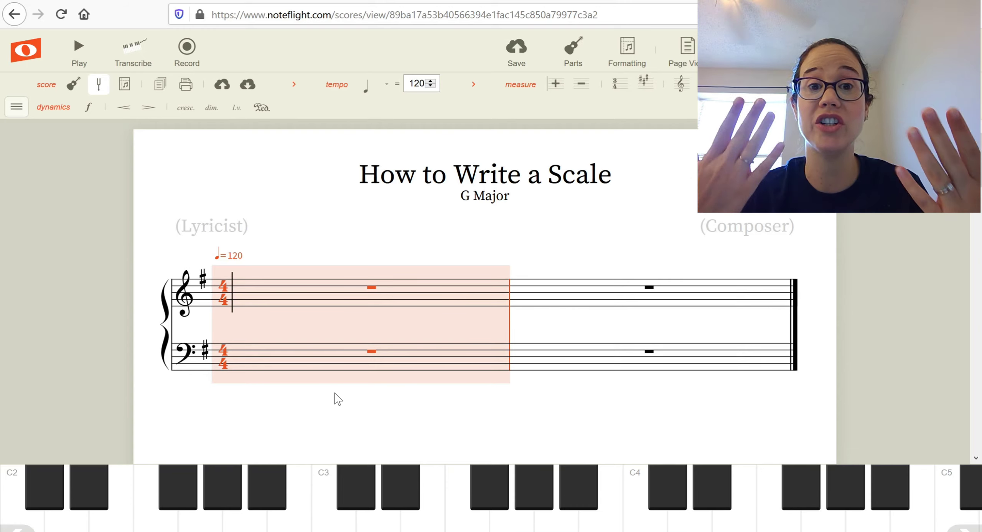
Place a G quarter note on the second treble line at the start of measure 1 and give it the lyric "do"
{"action": "left_click", "coordinate": [236, 307]}
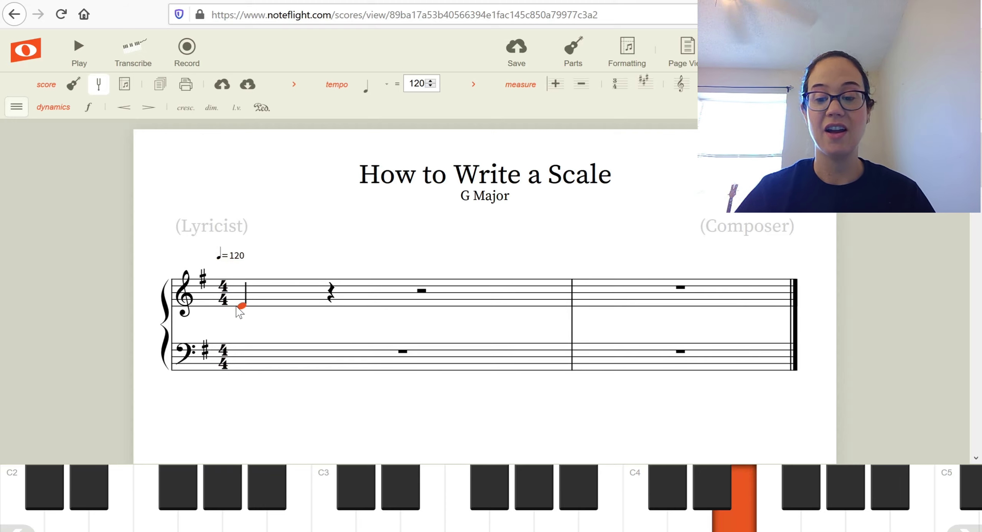
{"action": "key", "text": "Up"}
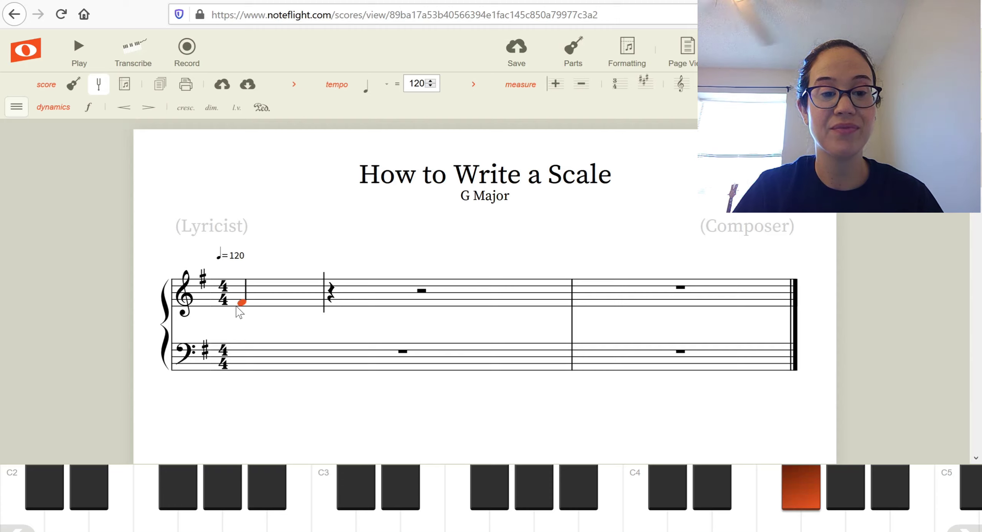
{"action": "key", "text": "Up"}
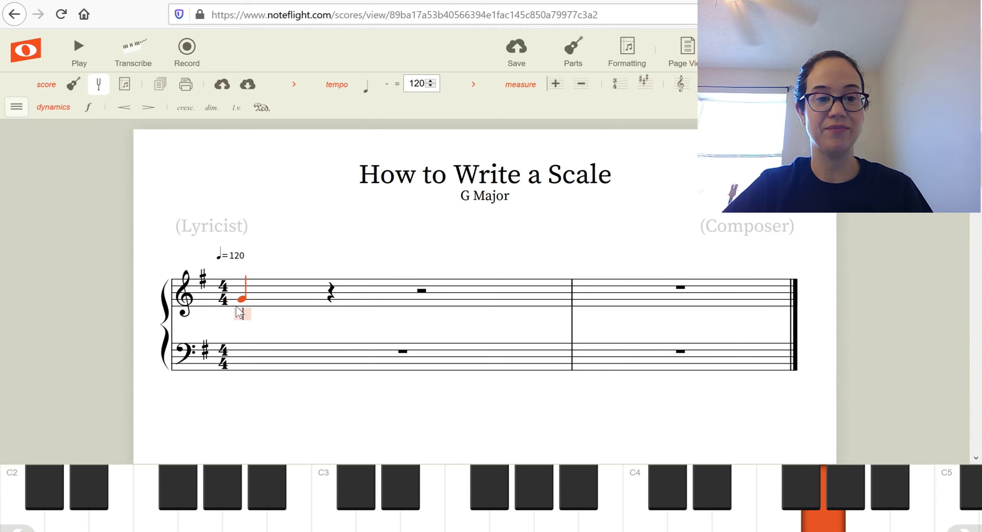
{"action": "left_click", "coordinate": [240, 311]}
{"action": "type", "text": "do"}
{"action": "left_click", "coordinate": [274, 435]}
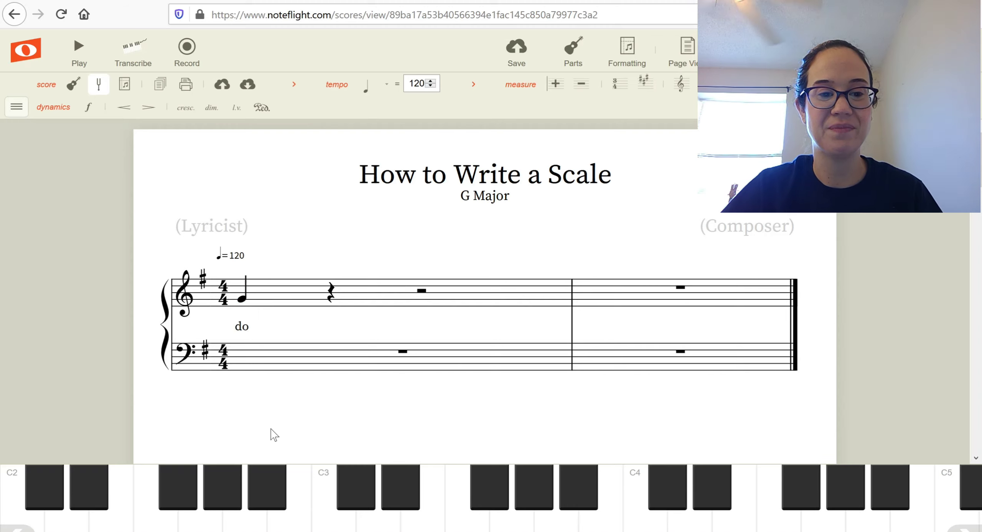
Add a low G quarter note on the bottom bass line at the start of measure 1 with the lyric "do"
{"action": "left_click", "coordinate": [238, 301]}
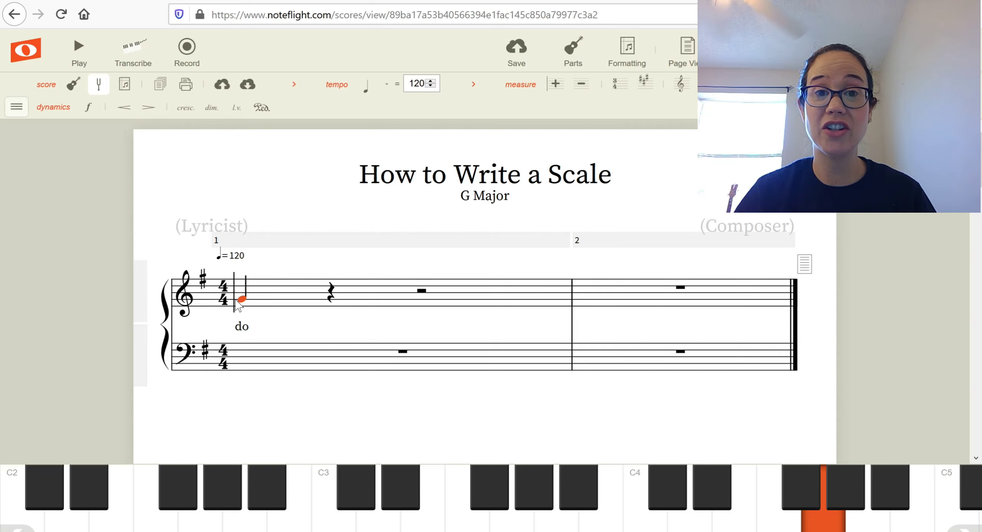
{"action": "left_click", "coordinate": [256, 362]}
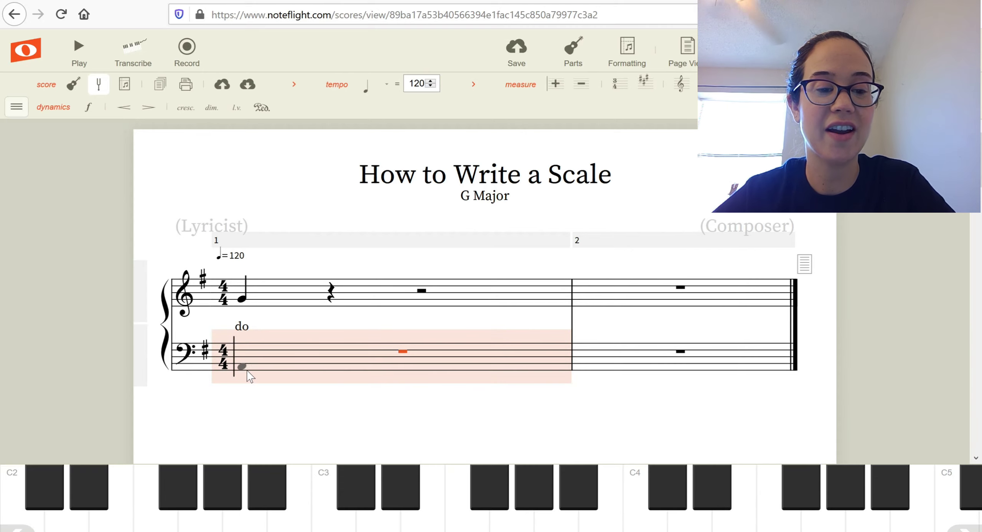
{"action": "left_click", "coordinate": [241, 370]}
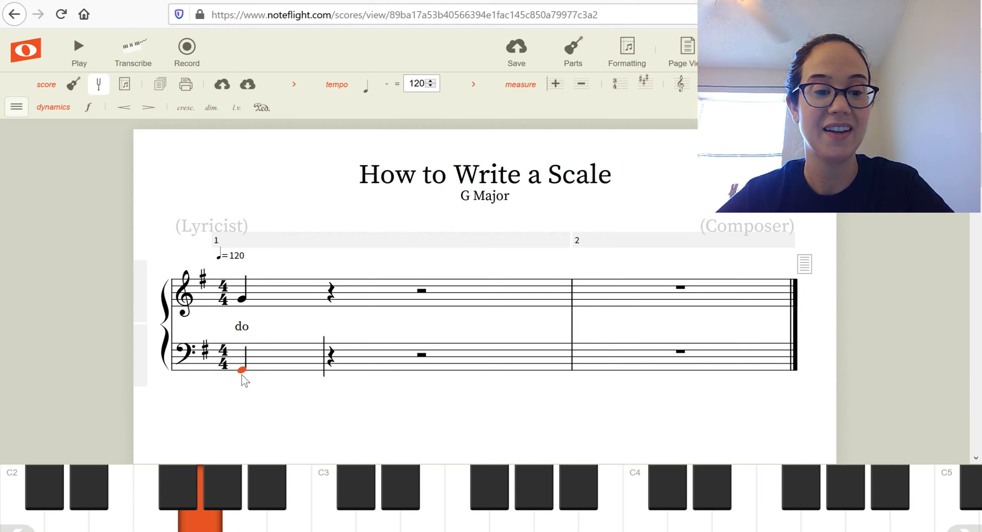
{"action": "key", "text": "ctrl+l"}
{"action": "type", "text": "do"}
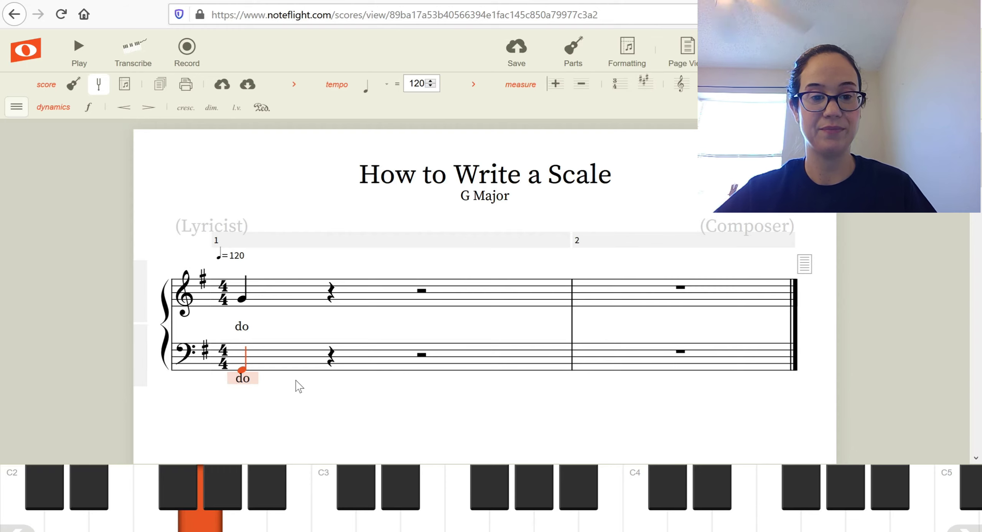
{"action": "left_click", "coordinate": [379, 414]}
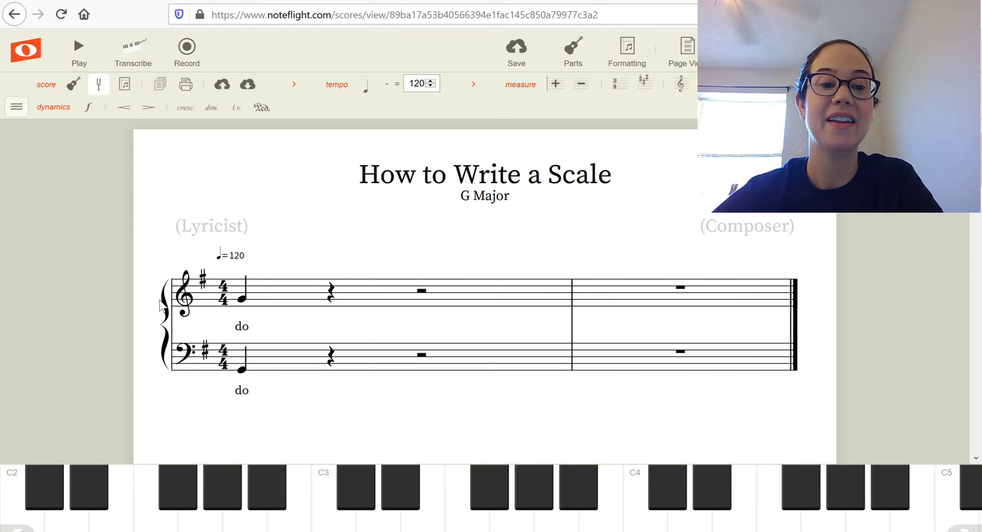
Complete the ascending treble scale with quarter notes A, B, C, D, E, F sharp and G across measures 1 and 2
{"action": "left_click", "coordinate": [242, 299]}
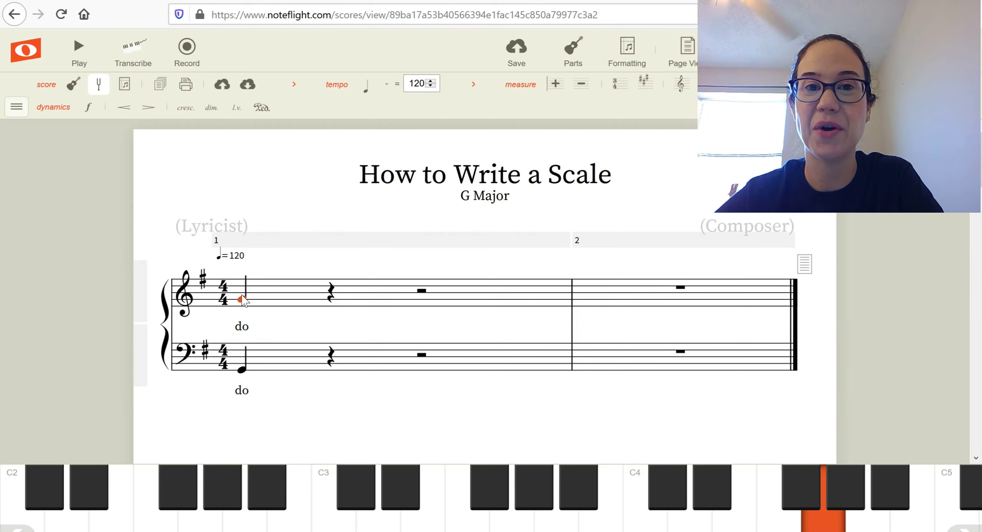
{"action": "left_click", "coordinate": [328, 297]}
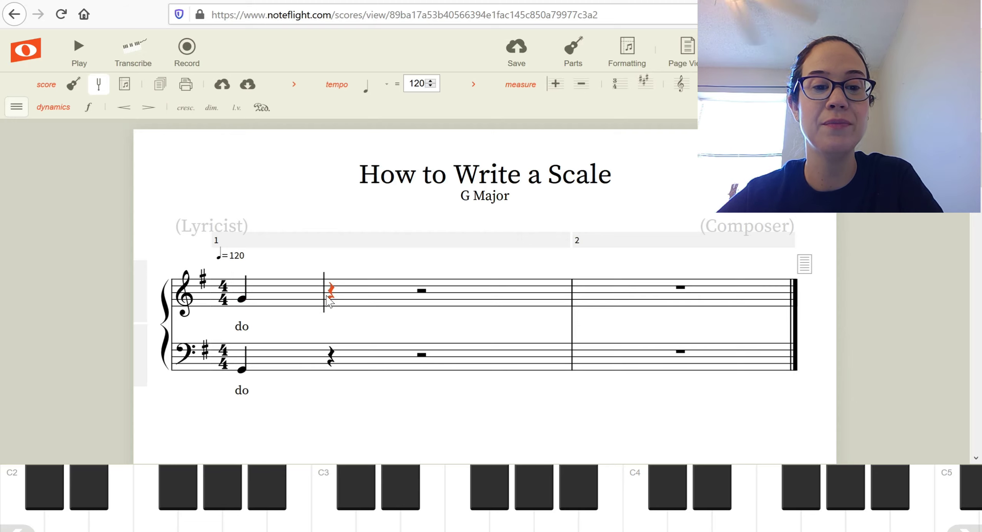
{"action": "left_click", "coordinate": [323, 296]}
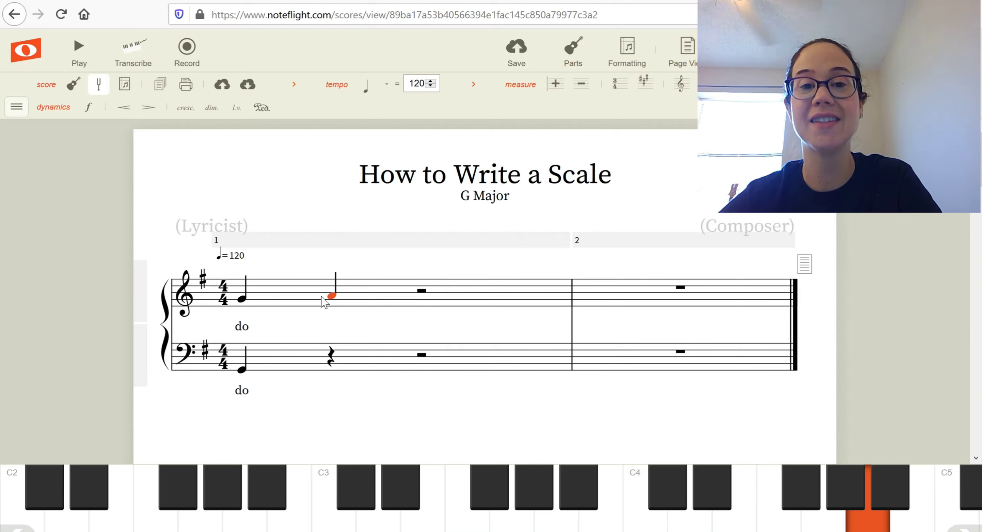
{"action": "left_click", "coordinate": [415, 293]}
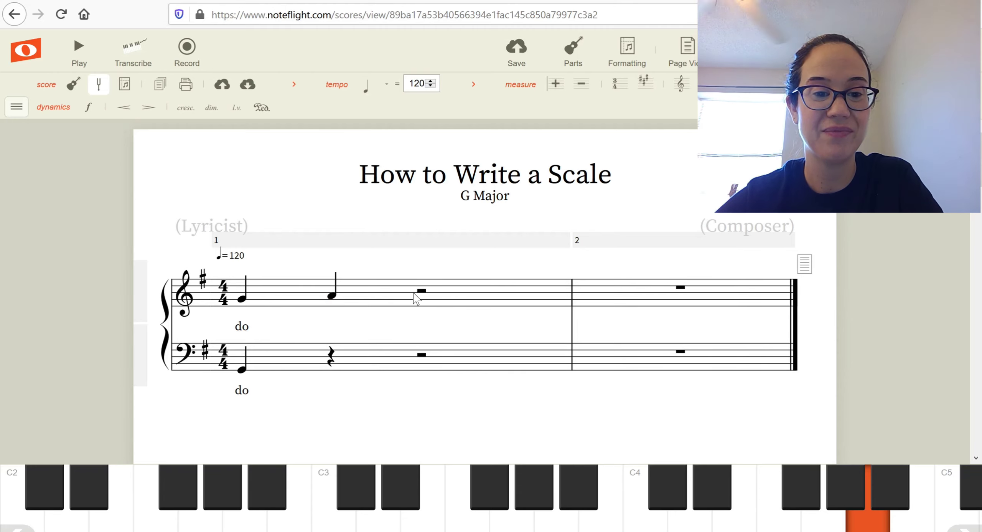
{"action": "left_click", "coordinate": [493, 291]}
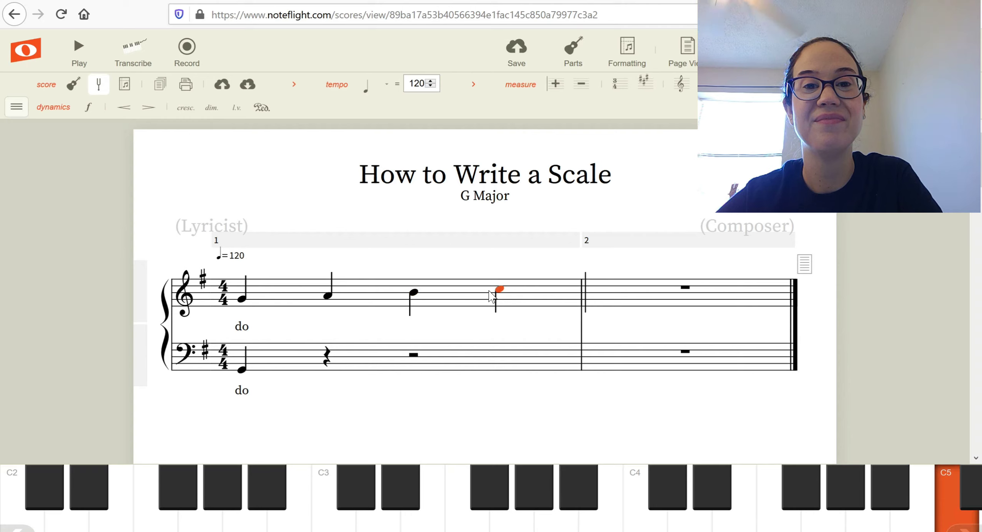
{"action": "left_click", "coordinate": [587, 282]}
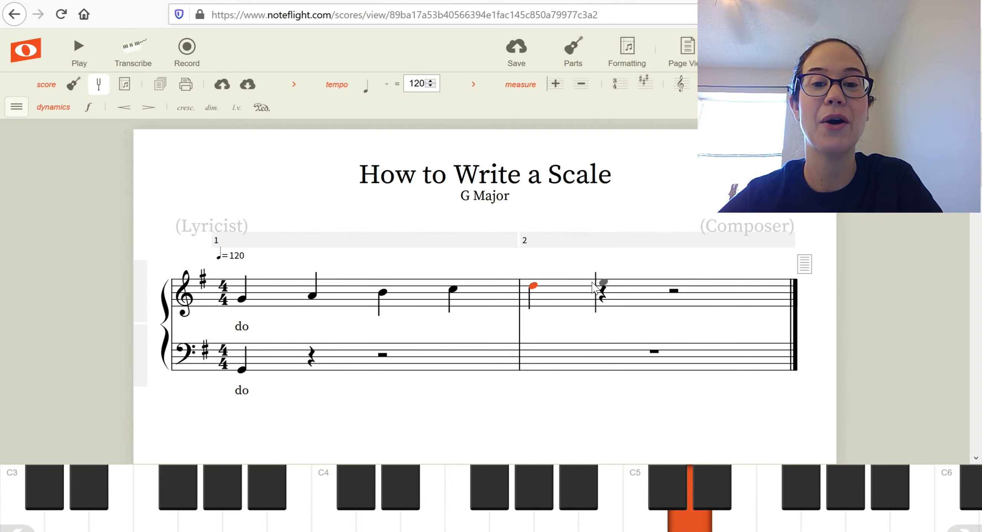
{"action": "left_click", "coordinate": [594, 283]}
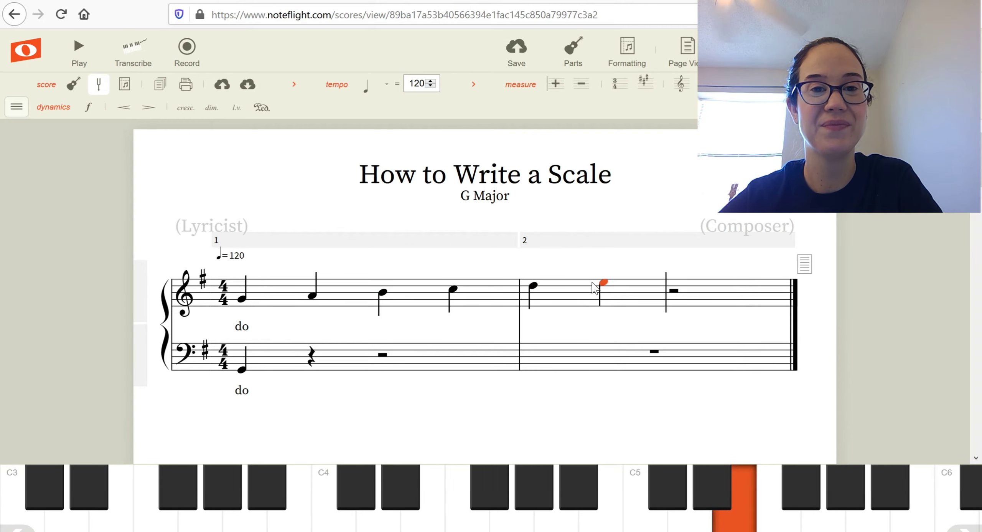
{"action": "left_click", "coordinate": [666, 283]}
{"action": "left_click", "coordinate": [714, 282]}
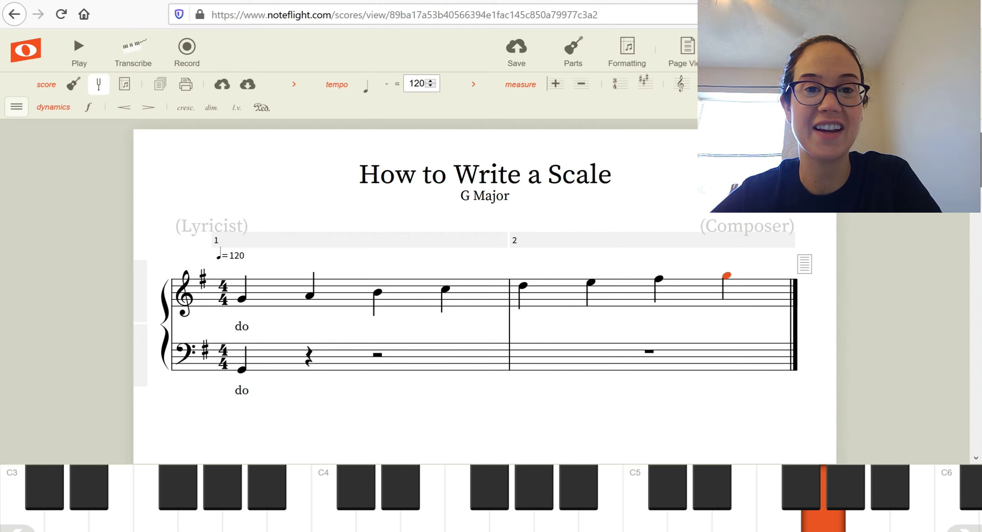
Examine the finished G major scale in measures 3 and 4, including the starting notes in both clefs
{"action": "scroll", "coordinate": [959, 333], "scroll_direction": "down", "scroll_amount": 10}
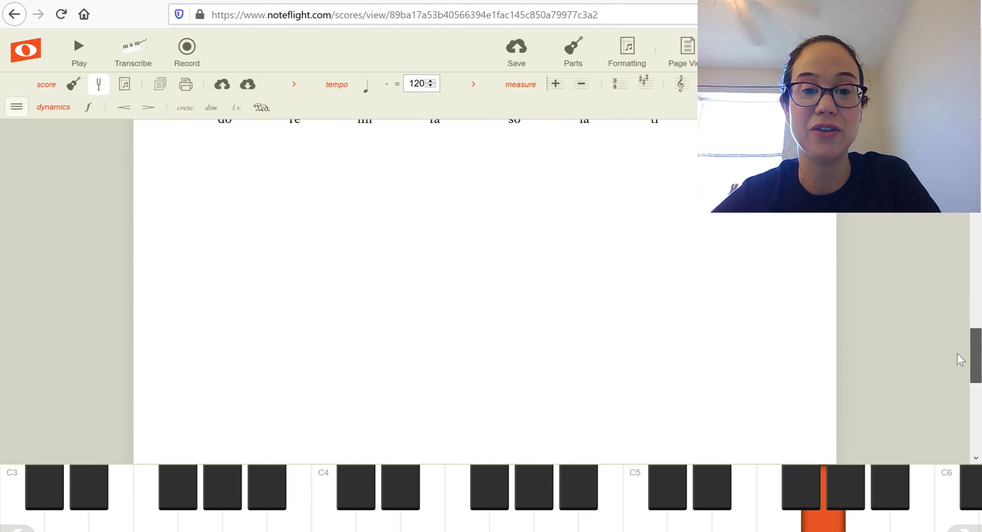
{"action": "scroll", "coordinate": [955, 341], "scroll_direction": "up", "scroll_amount": 1}
{"action": "scroll", "coordinate": [951, 334], "scroll_direction": "up", "scroll_amount": 3}
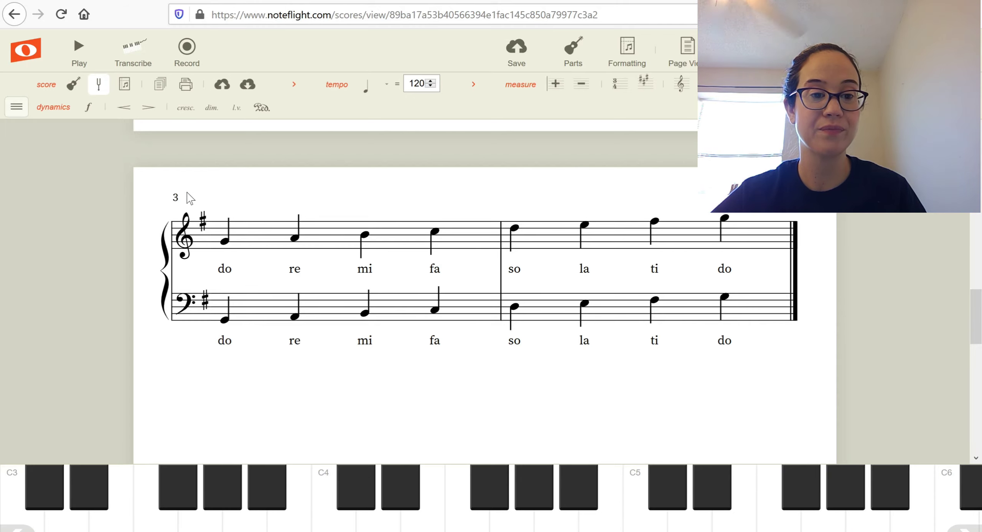
{"action": "left_click", "coordinate": [219, 241]}
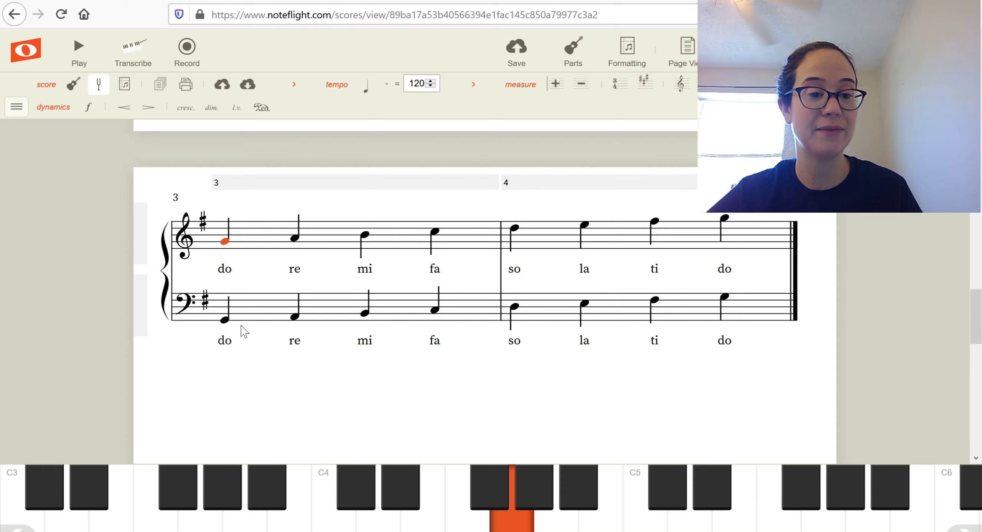
{"action": "left_click", "coordinate": [222, 321]}
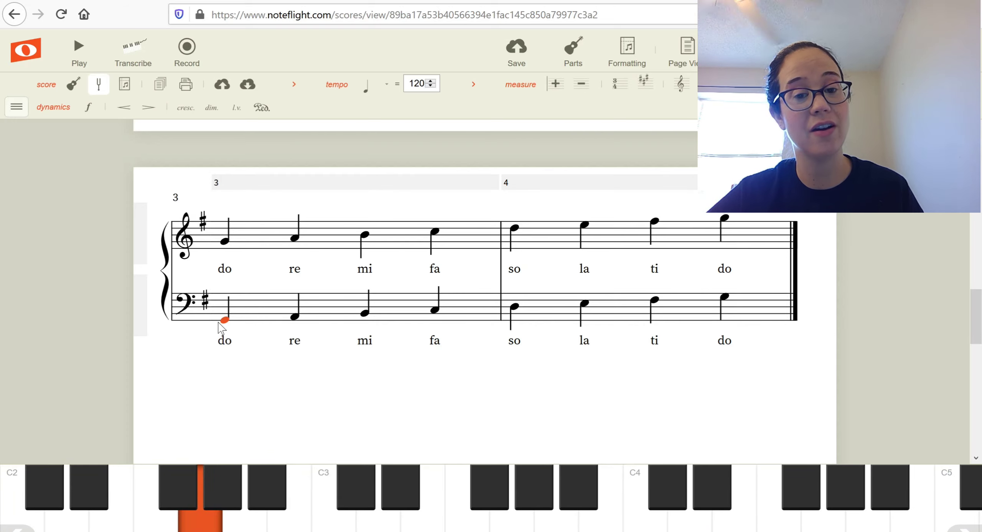
{"action": "left_click", "coordinate": [380, 368]}
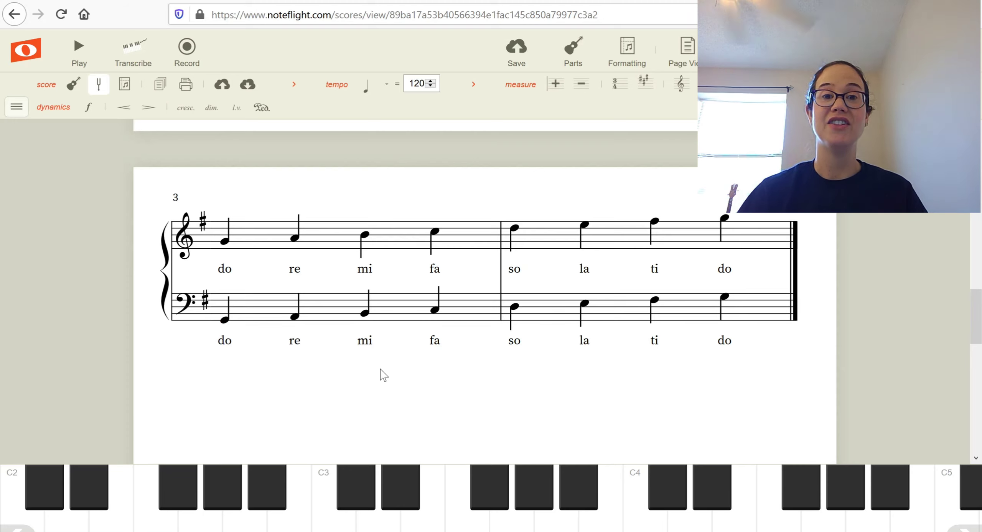
{"action": "left_click", "coordinate": [222, 239]}
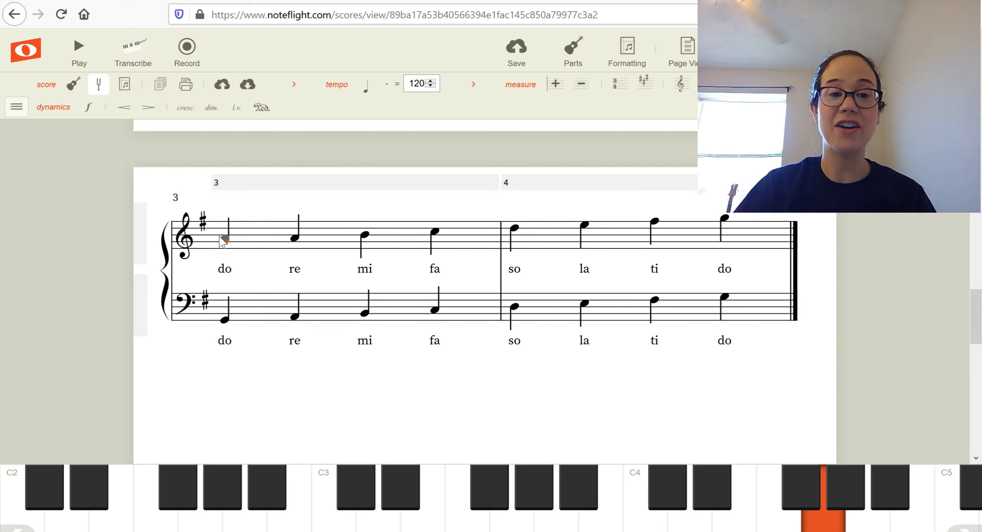
{"action": "left_click_drag", "start_coordinate": [223, 241], "coordinate": [221, 229]}
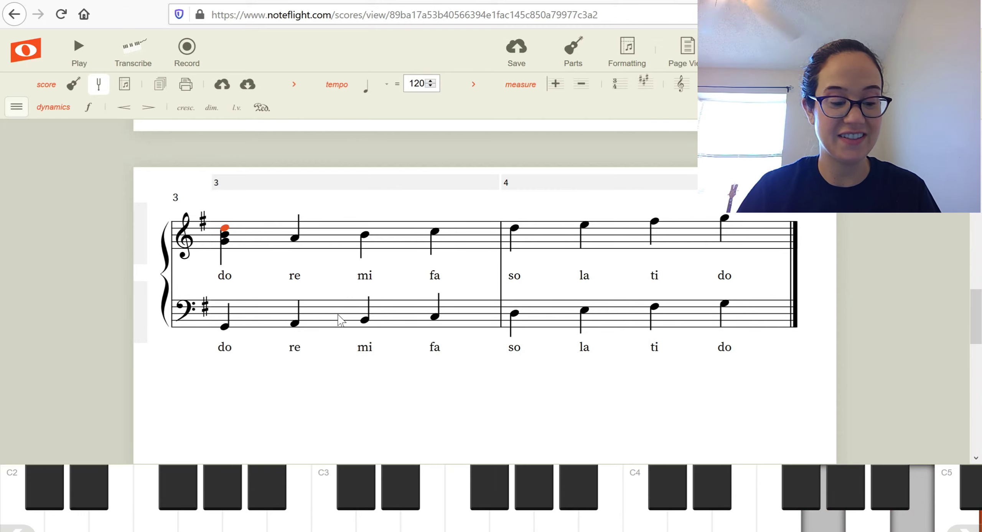
{"action": "key", "text": "ctrl+z"}
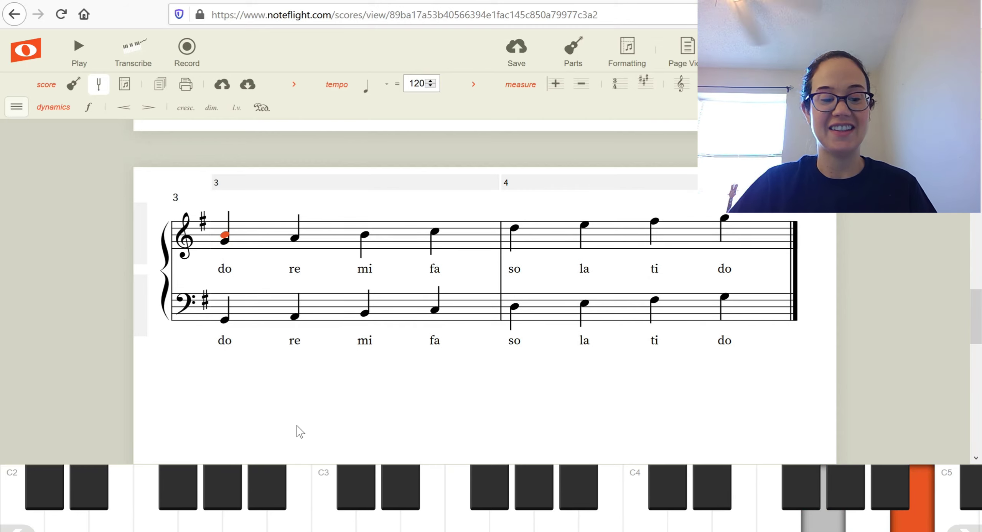
{"action": "left_click", "coordinate": [282, 413]}
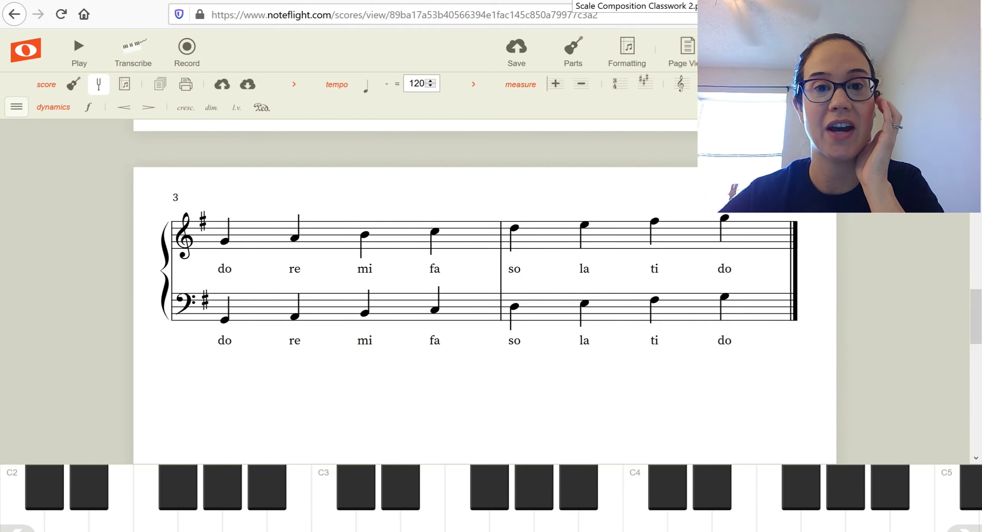
Switch to the Google Classroom classwork page and open the Scale Composition Classwork 2 PDF from its assignment
{"action": "key", "text": "ctrl+Tab"}
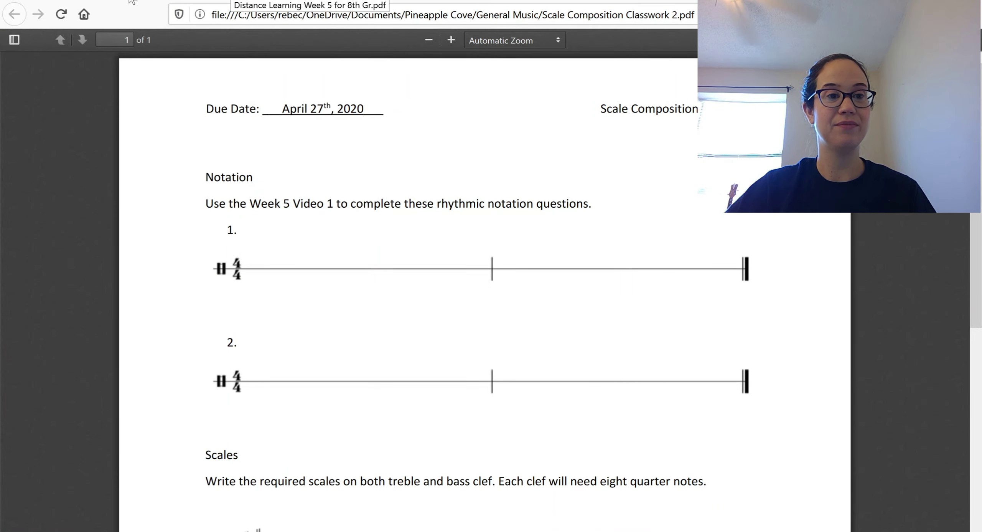
{"action": "key", "text": "ctrl+Tab"}
{"action": "left_click", "coordinate": [447, 63]}
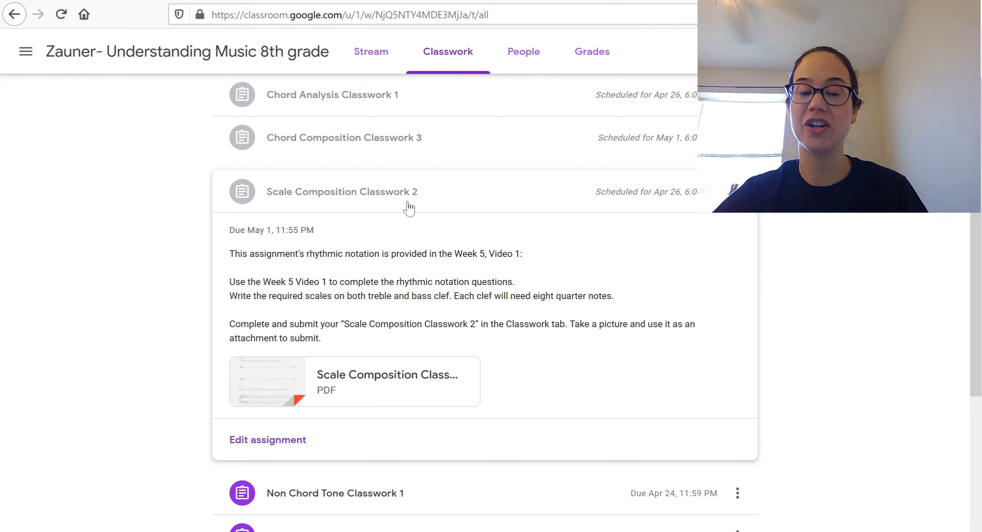
{"action": "left_click", "coordinate": [271, 392]}
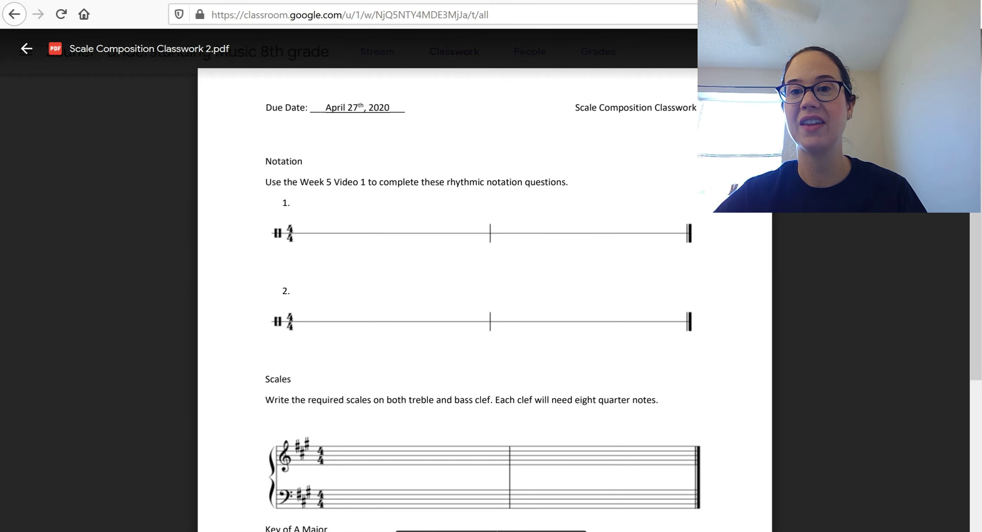
Reduce the browser window to show the PDF preview's print and extra options, restore its full size, and close the preview
{"action": "key", "text": "super+Down"}
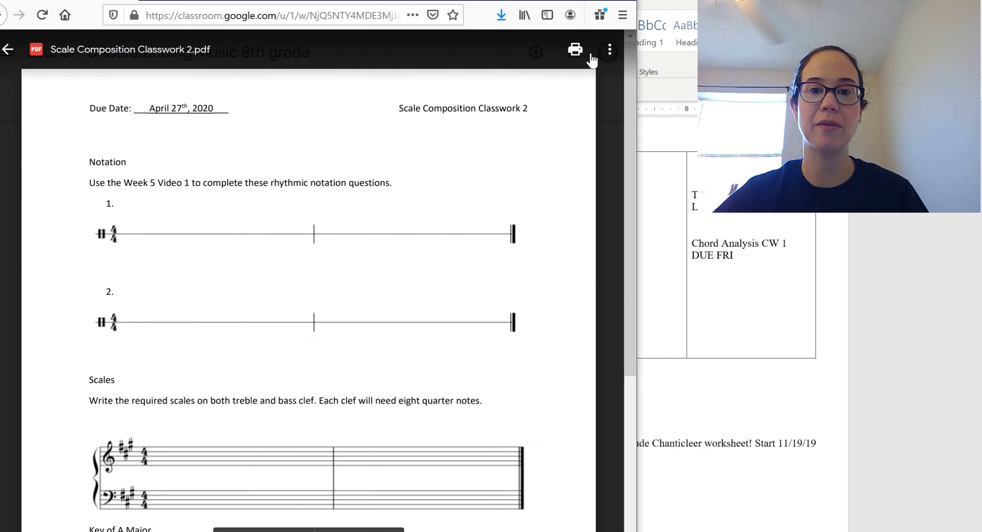
{"action": "left_click", "coordinate": [610, 50]}
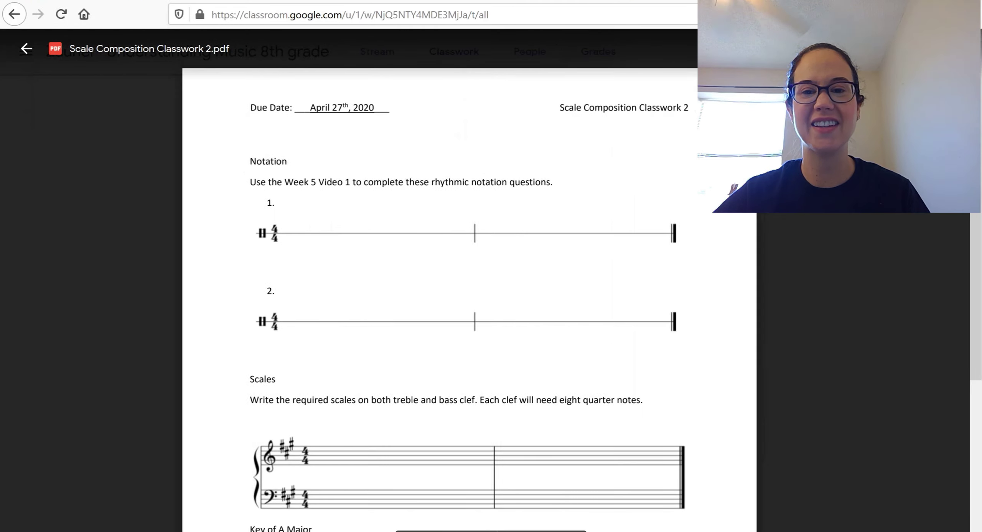
{"action": "key", "text": "Escape"}
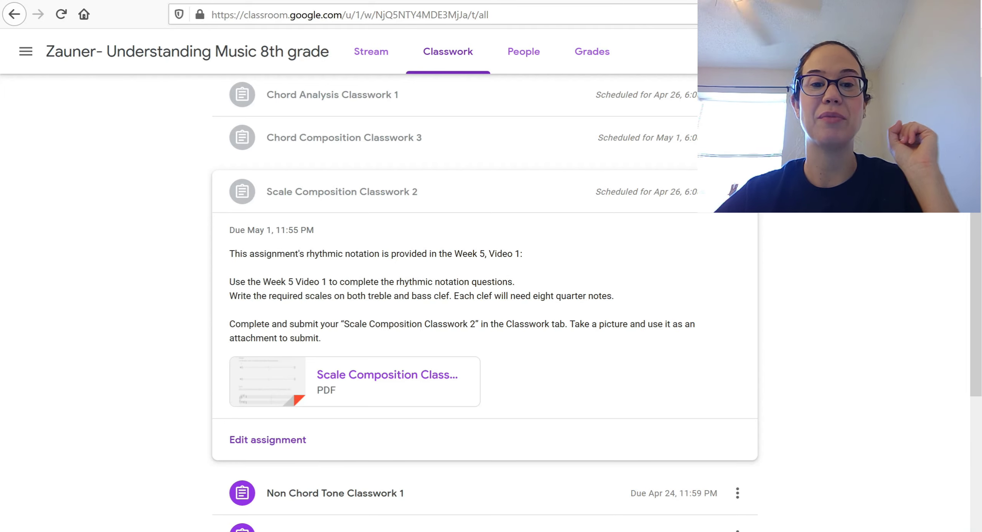
Examine the A major and F major scale exercises in the local Scale Composition Classwork 2 PDF and return to the Google Classroom assignment
{"action": "key", "text": "ctrl+Tab"}
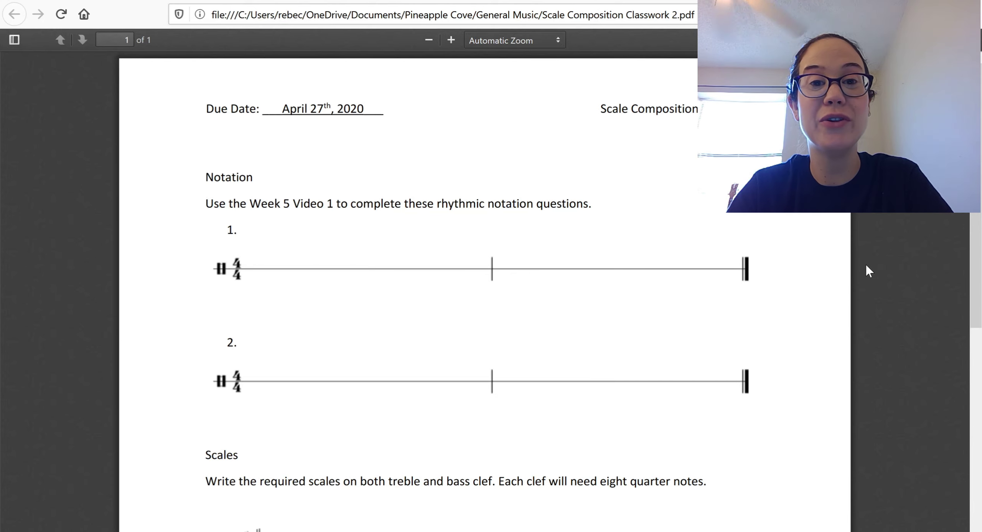
{"action": "scroll", "coordinate": [866, 270], "scroll_direction": "down", "scroll_amount": 10}
{"action": "scroll", "coordinate": [871, 246], "scroll_direction": "up", "scroll_amount": 1}
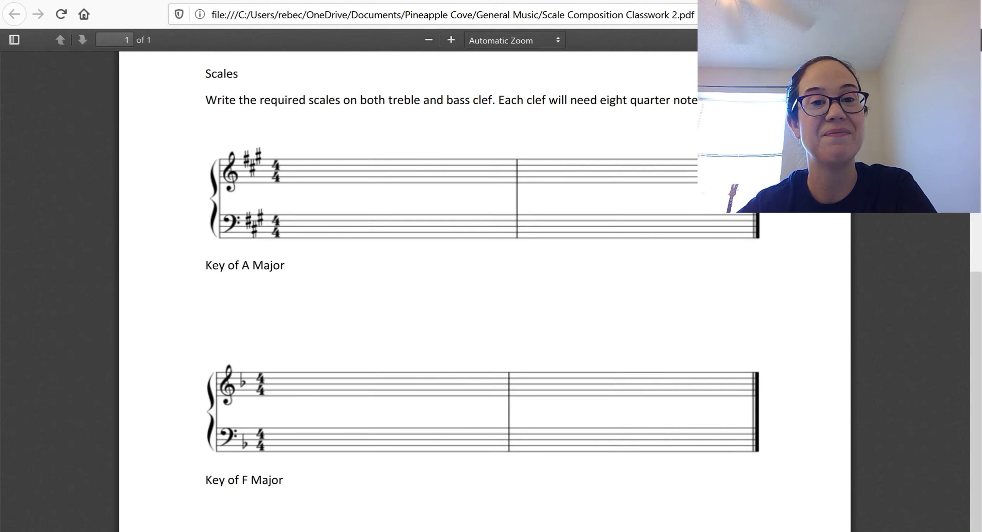
{"action": "left_click", "coordinate": [99, 0]}
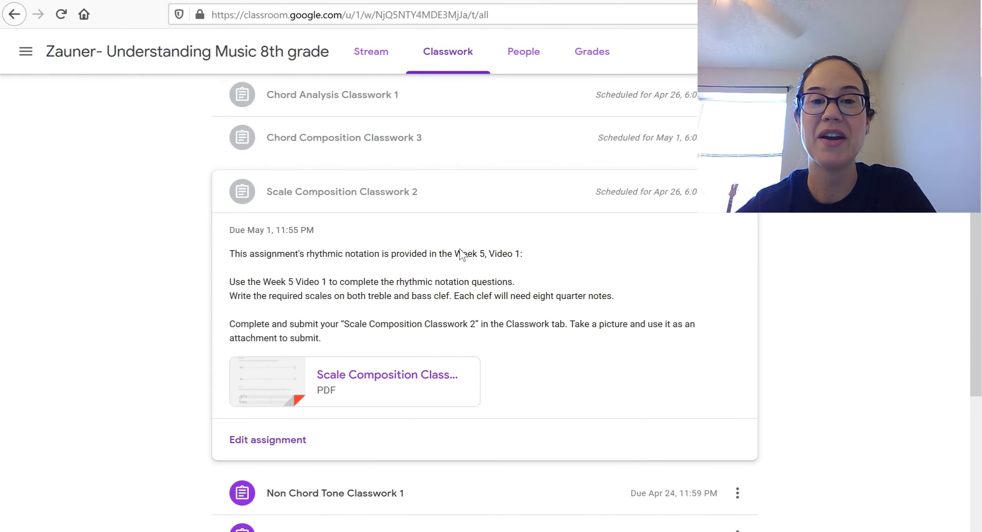